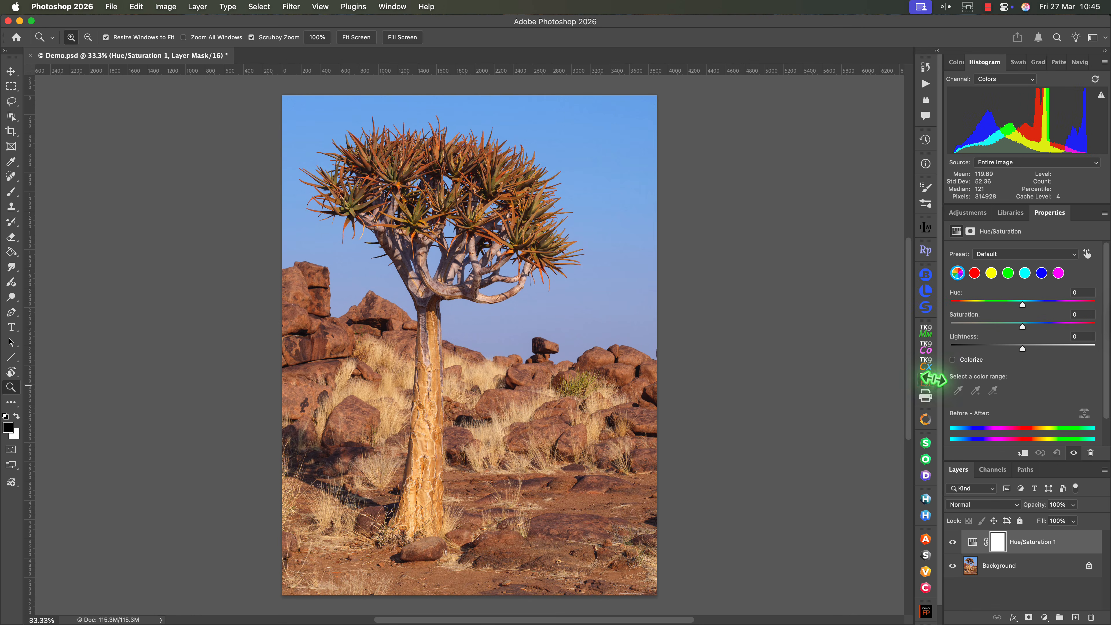
Try a master saturation of -54 and a master hue shift of +84 on the whole image, resetting each to 0.
left_click_drag(1023, 327, 983, 327)
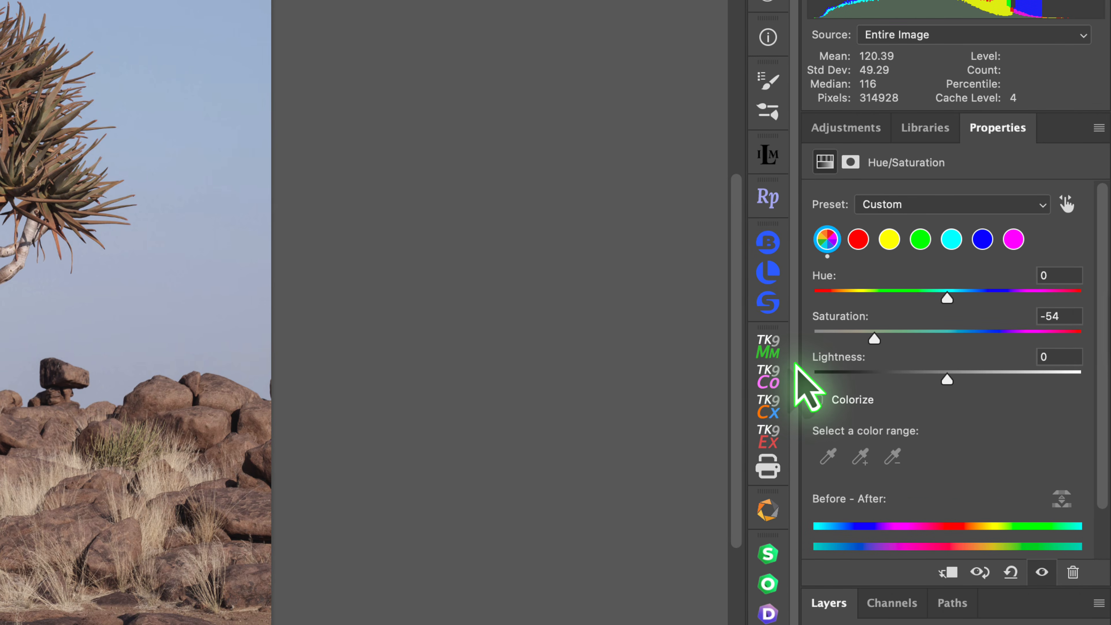
double_click(874, 339)
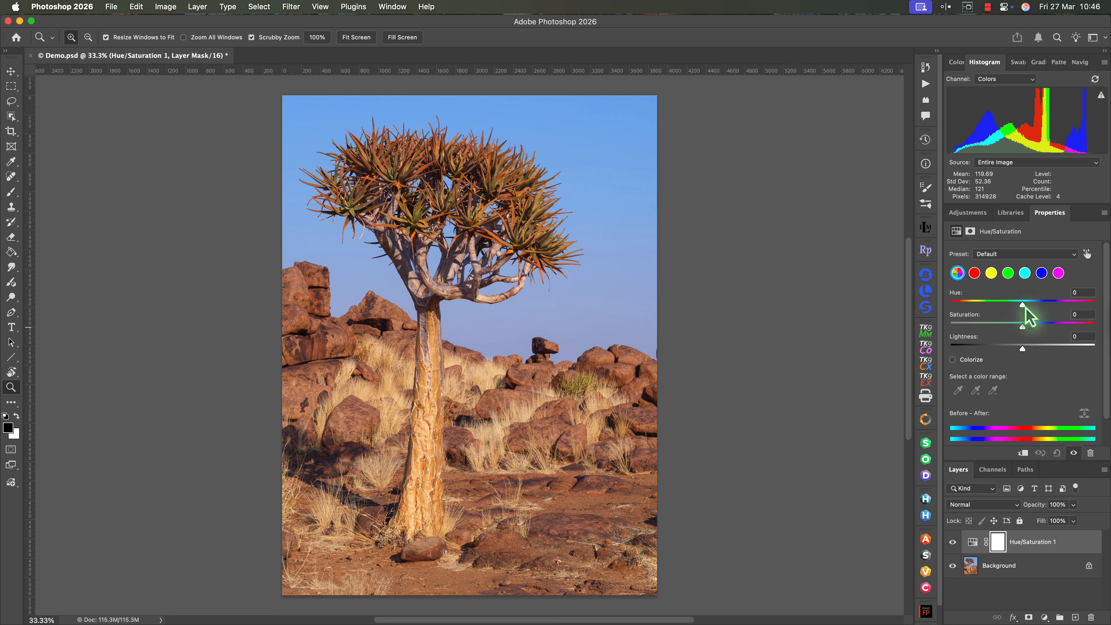
left_click_drag(1026, 308, 1056, 307)
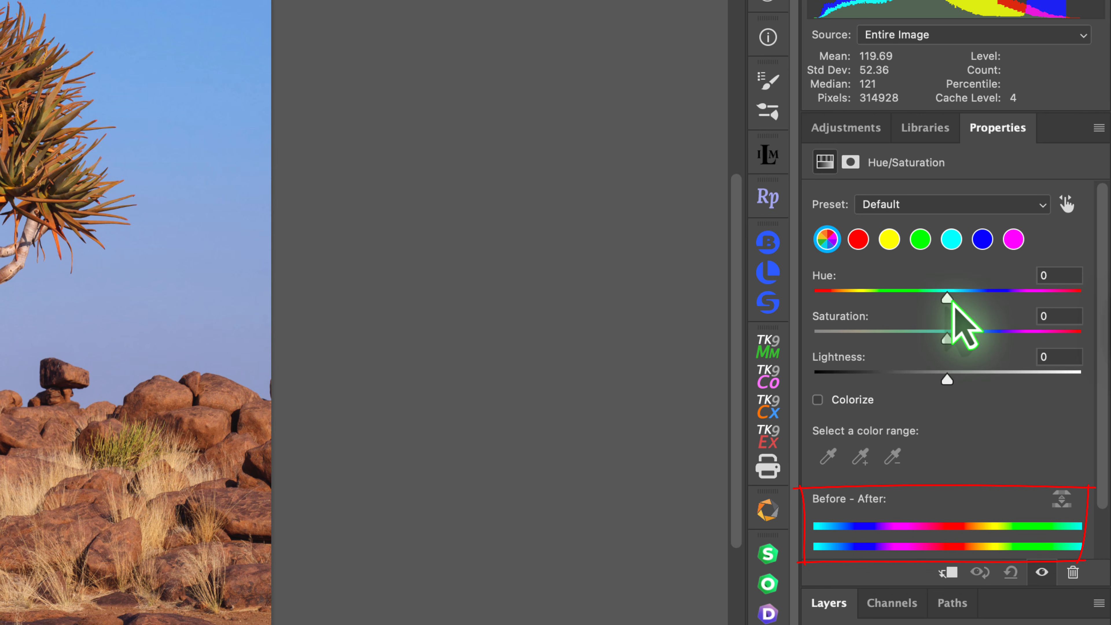
mouse_move(952, 303)
left_mouse_down()
mouse_move(1019, 301)
mouse_move(1010, 299)
left_mouse_up()
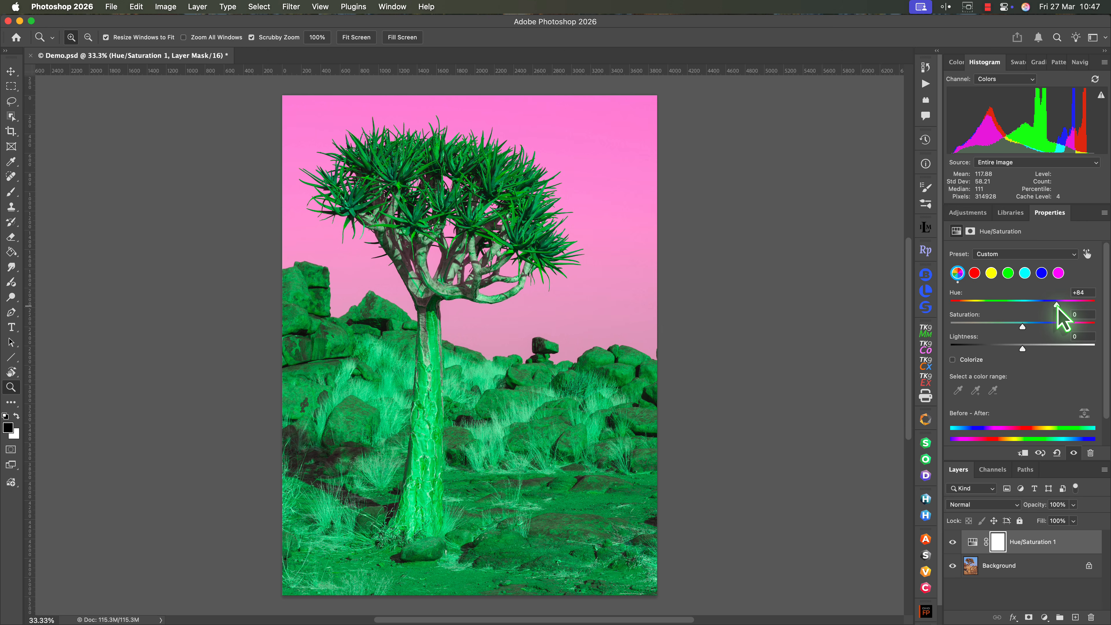
double_click(1057, 305)
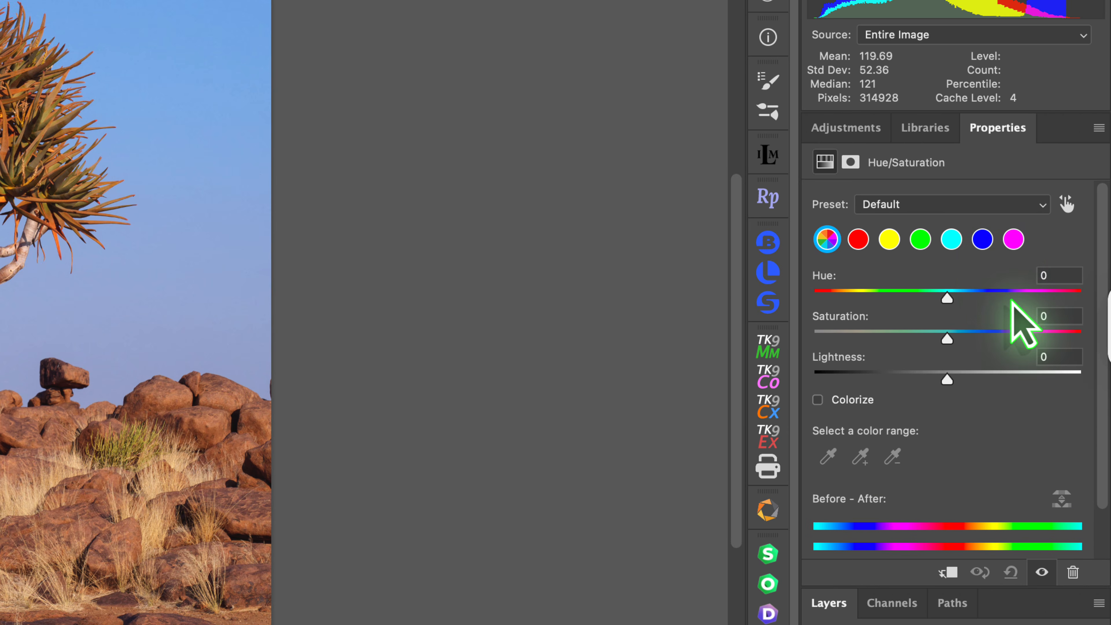
Try a hue shift of +60 on the Blues range only and undo it.
left_click(982, 239)
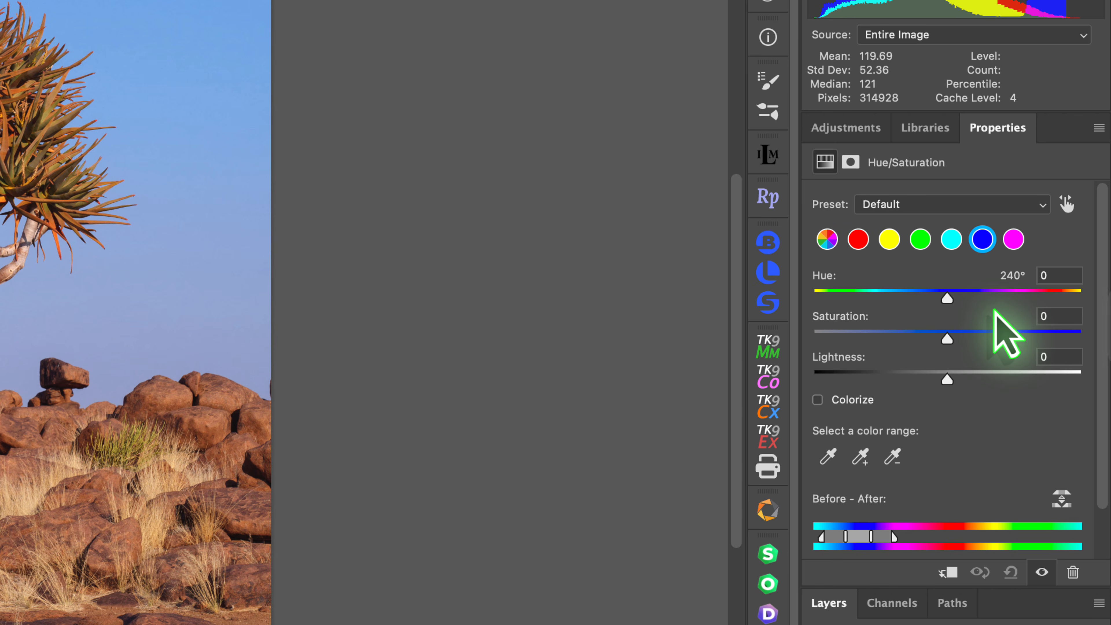
left_click_drag(947, 298, 1021, 298)
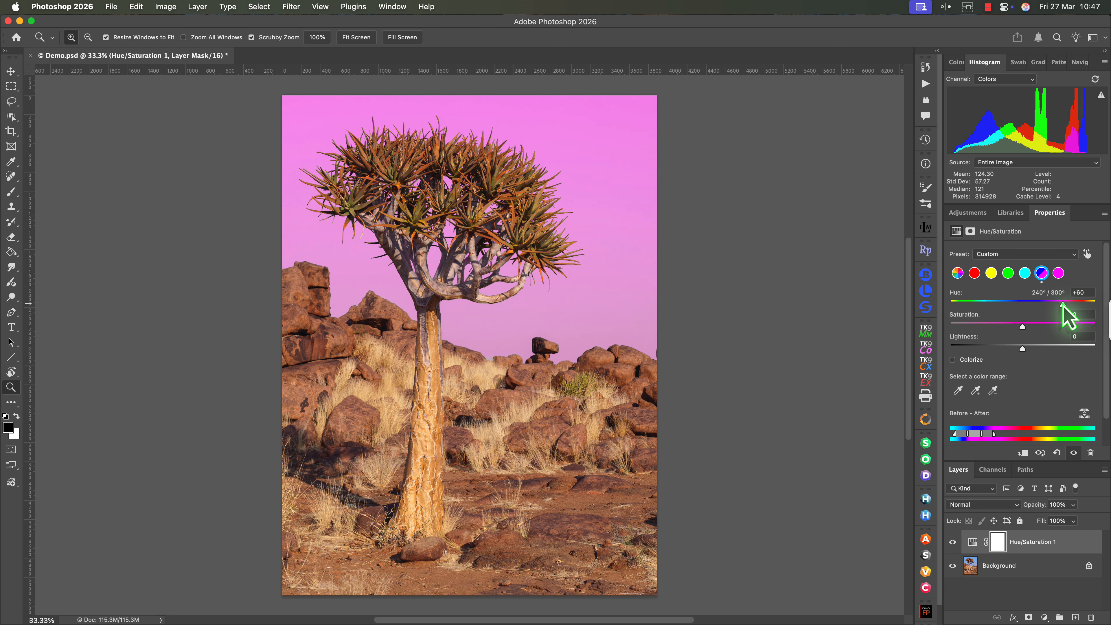
key("super+z")
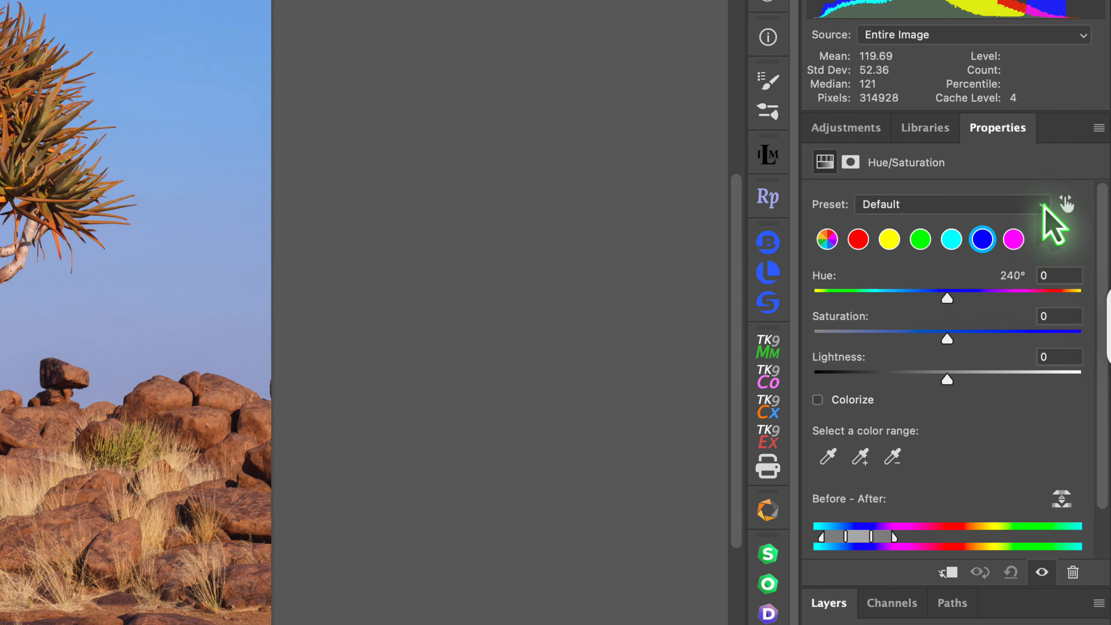
Apply the Prominent Colors preset to the Hue/Saturation adjustment.
left_click(1073, 253)
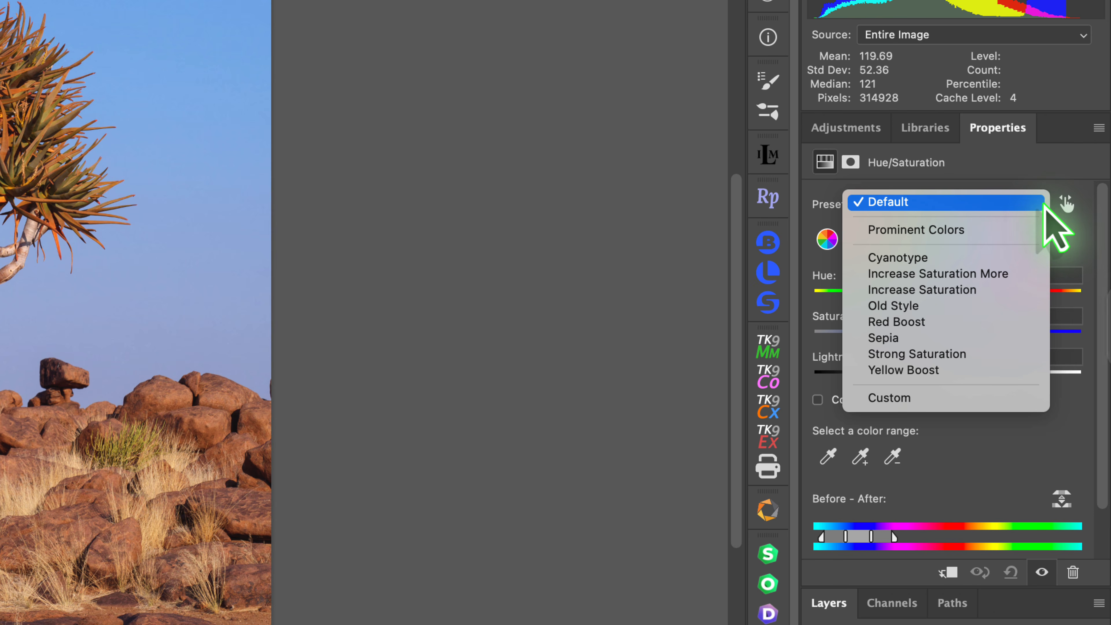
key("Down")
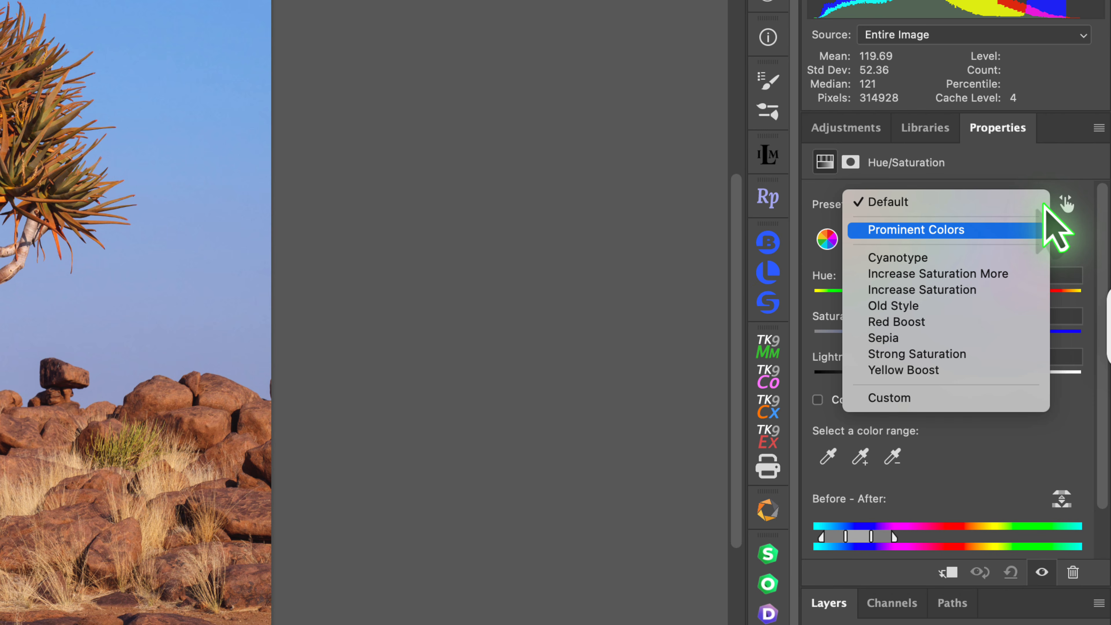
left_click(1025, 229)
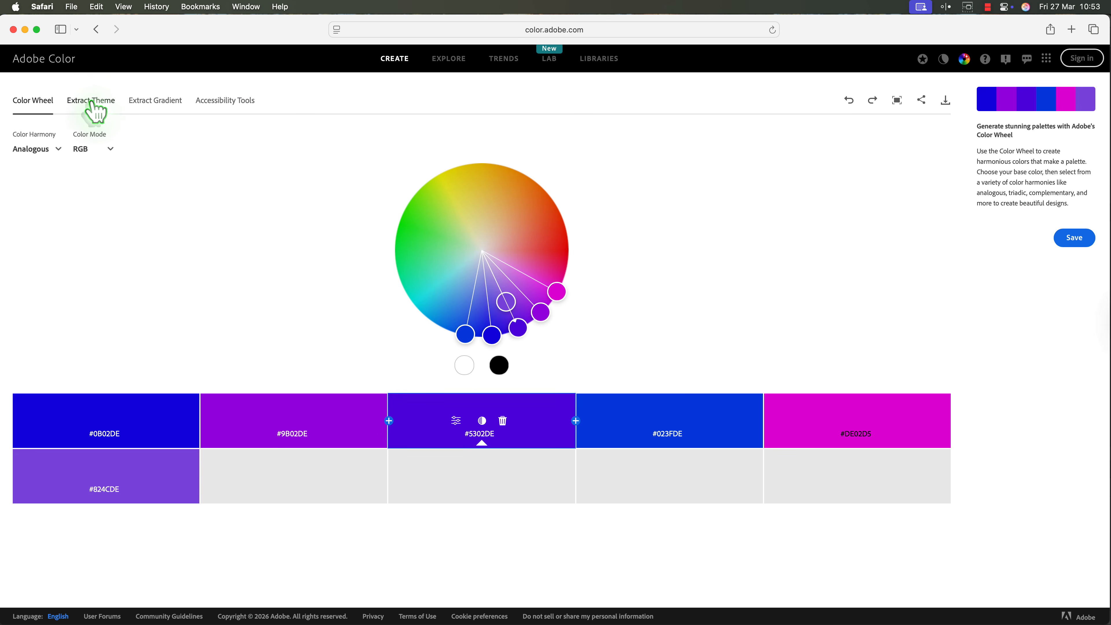
Extract a colour theme from the tree photo on the Adobe Color website and go back to the Color Wheel.
left_click(91, 102)
left_click(508, 335)
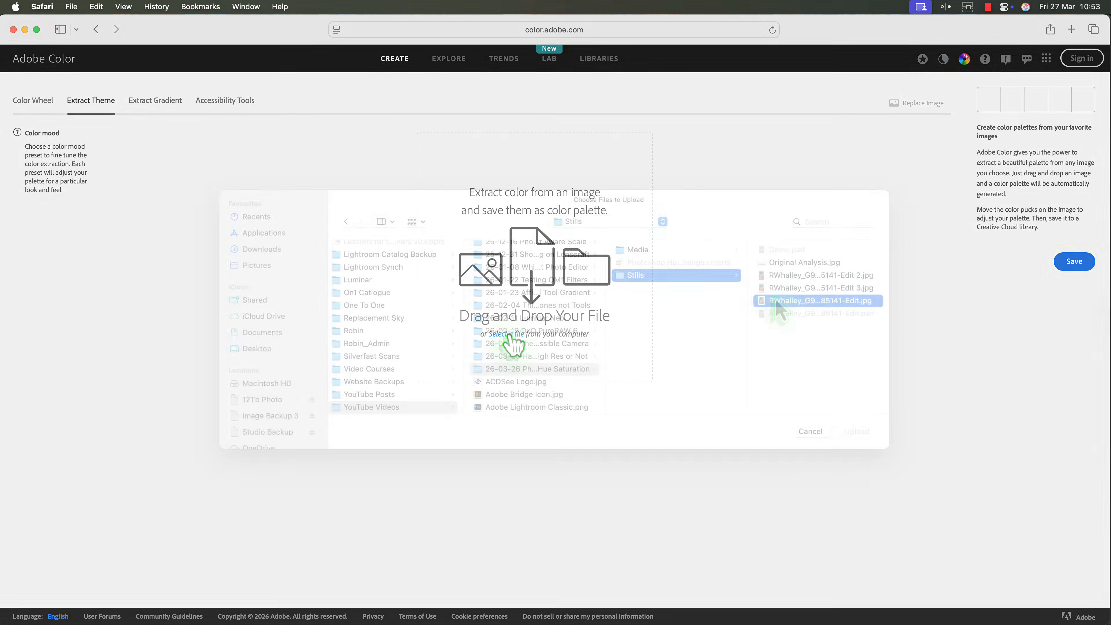
left_click(856, 416)
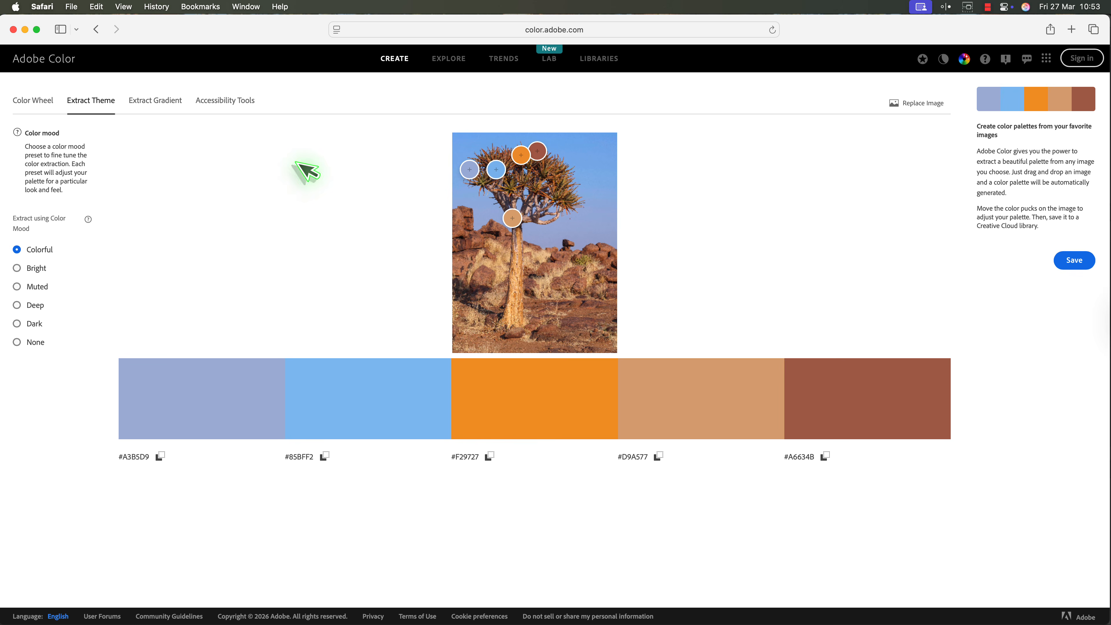
left_click(50, 103)
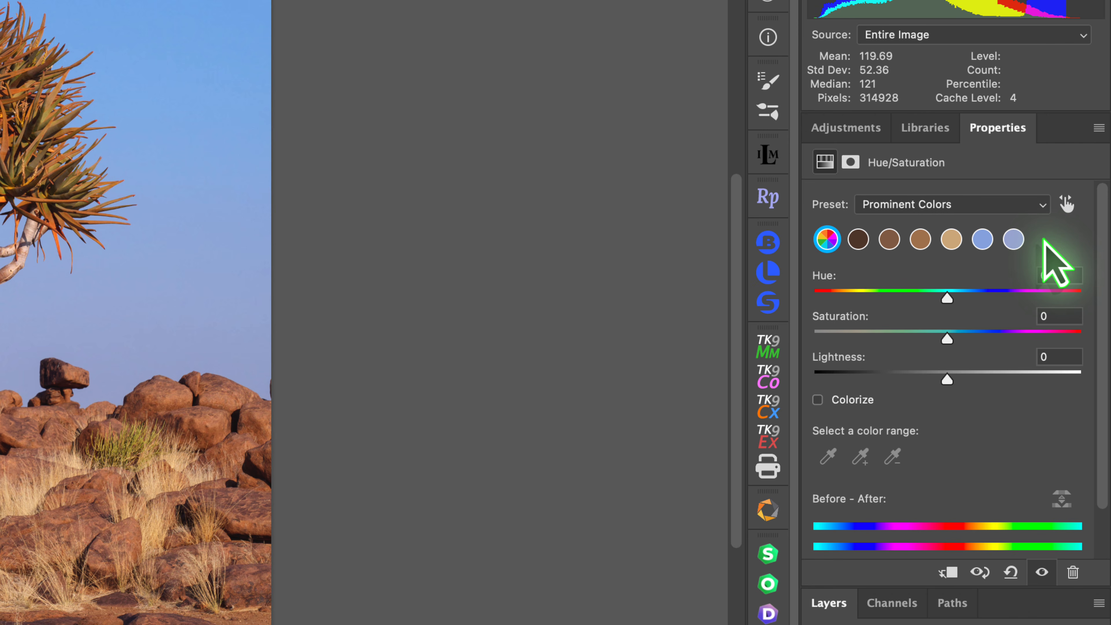
In Photoshop, set the tan colour's hue to -3 and saturation to +17, and the first light blue's saturation to -17.
left_click(955, 241)
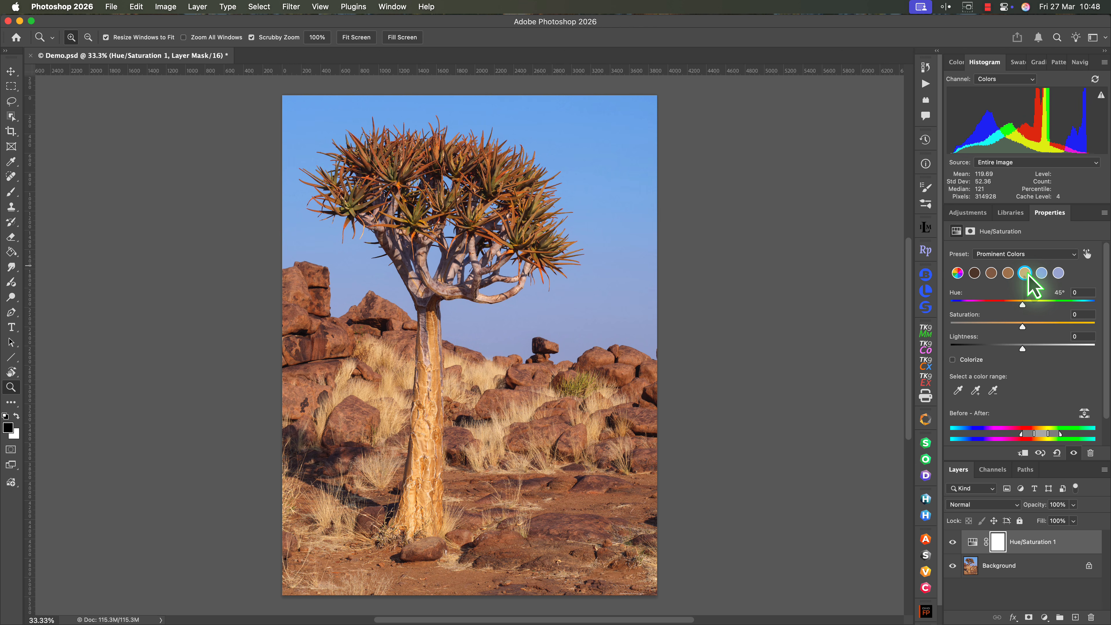
left_click(1022, 306)
left_click_drag(1022, 305, 1035, 333)
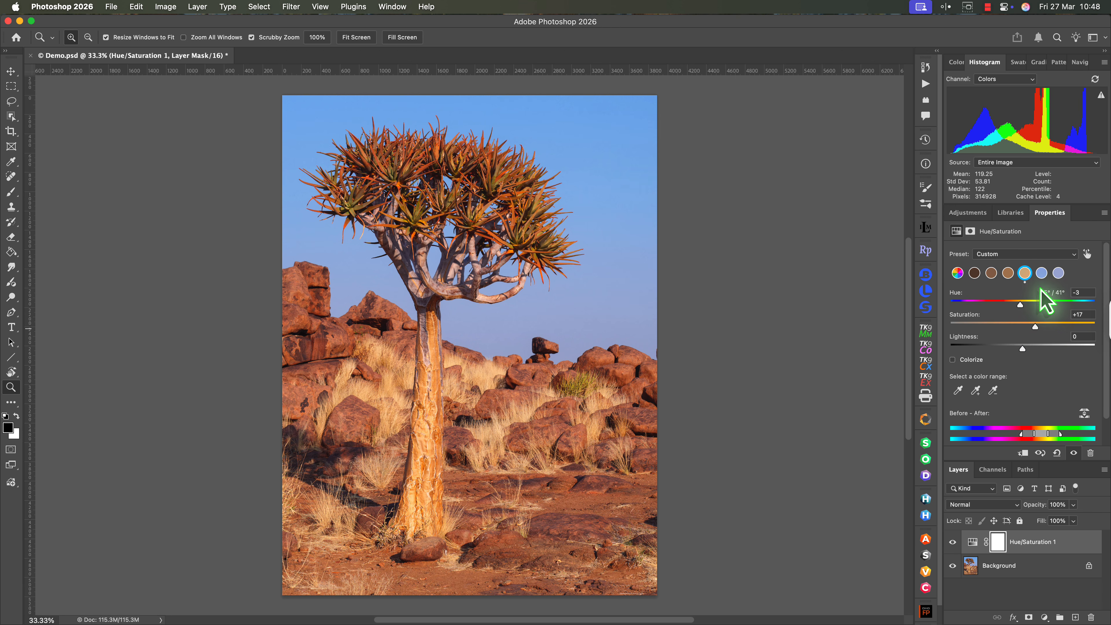
left_click(1042, 273)
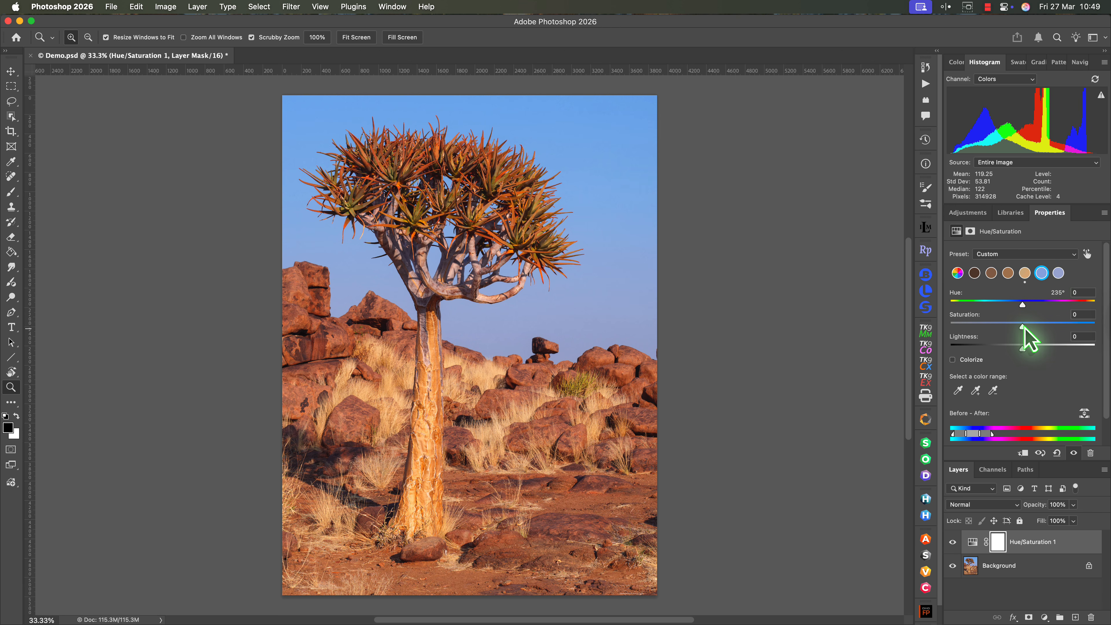
left_click_drag(1024, 326, 1010, 326)
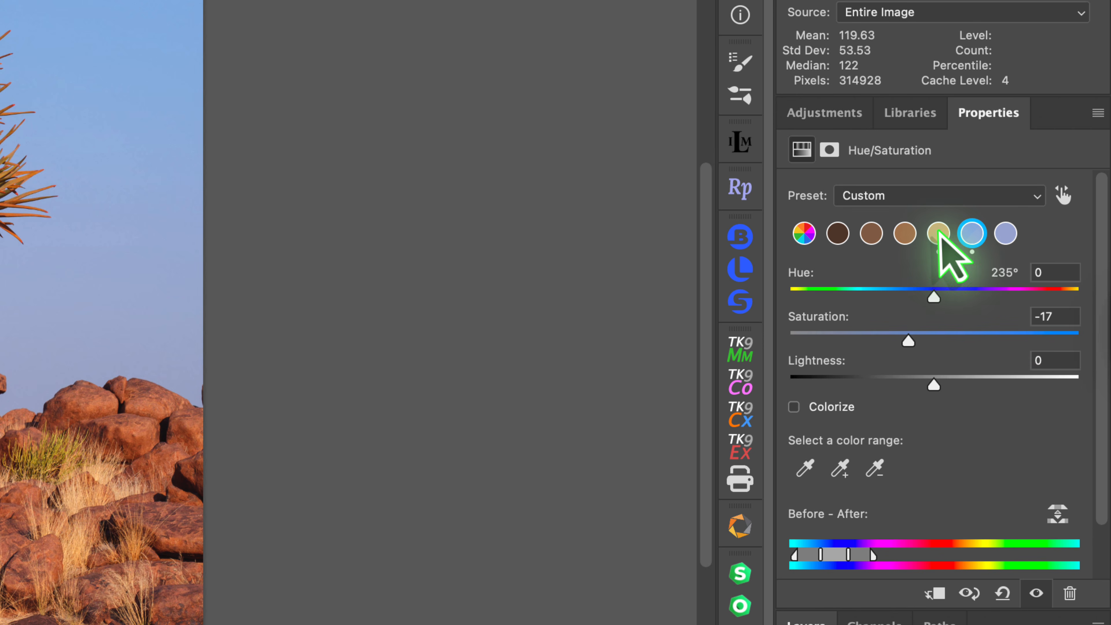
Compare the hue ranges covered by the tan and the three brown prominent colours.
left_click(939, 235)
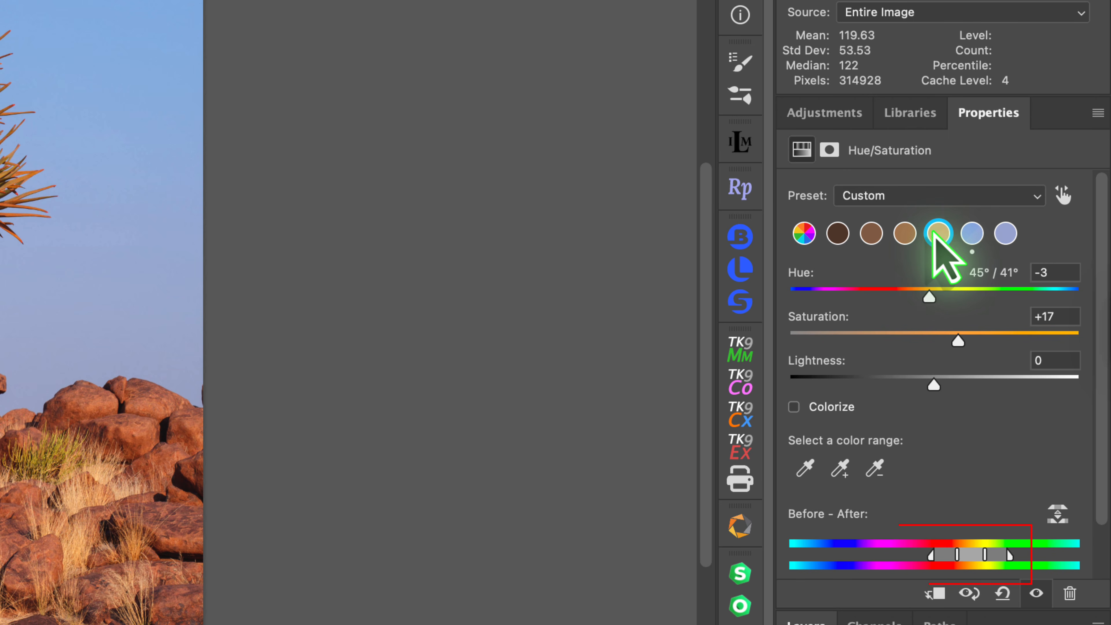
left_click(907, 234)
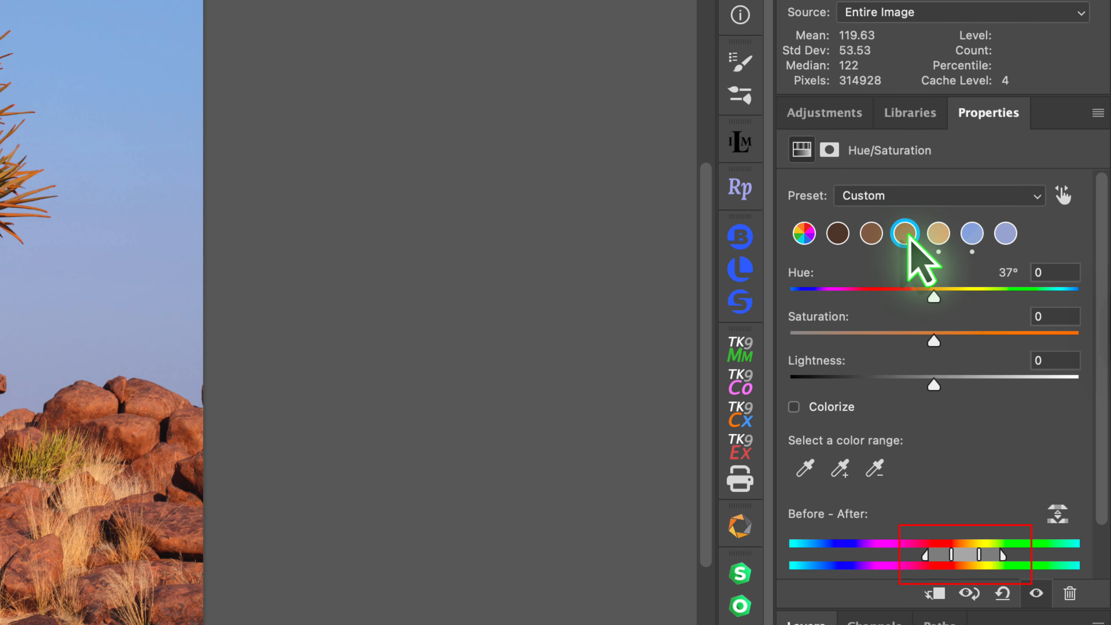
left_click(872, 233)
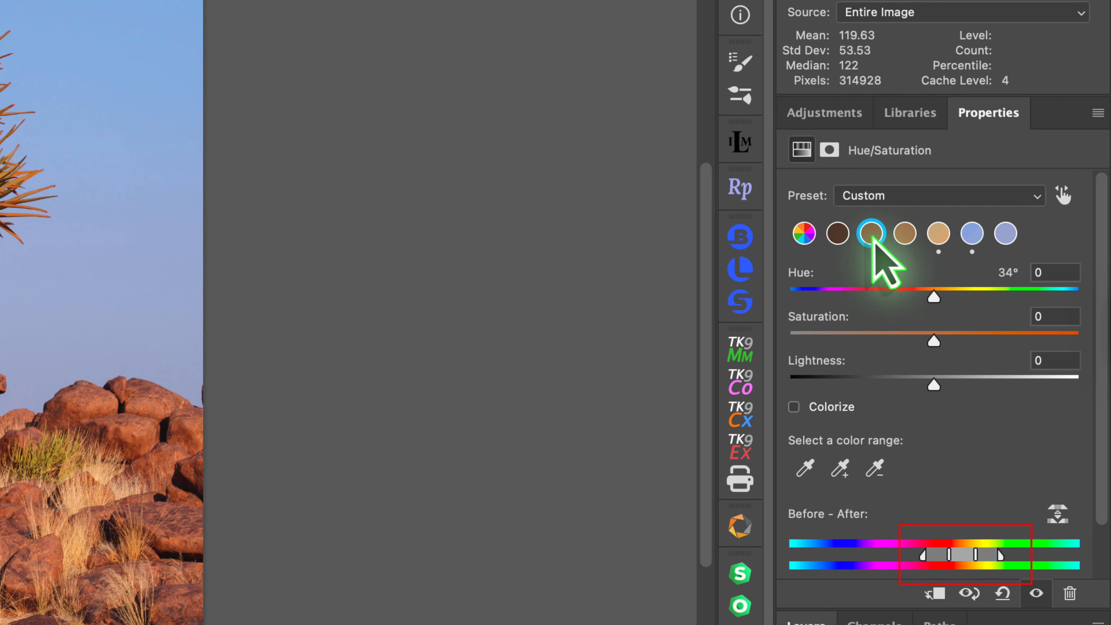
left_click(842, 235)
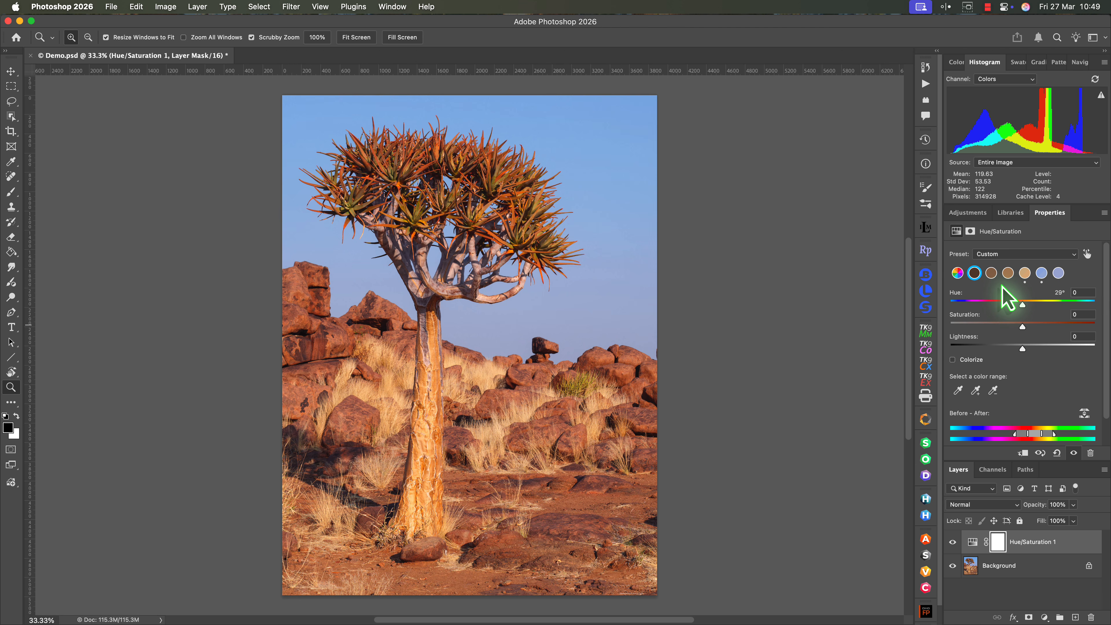
Try a saturation of +20 on the darkest brown, check it against the tan colour's settings, and reset it to 0.
left_click_drag(1023, 327, 1036, 326)
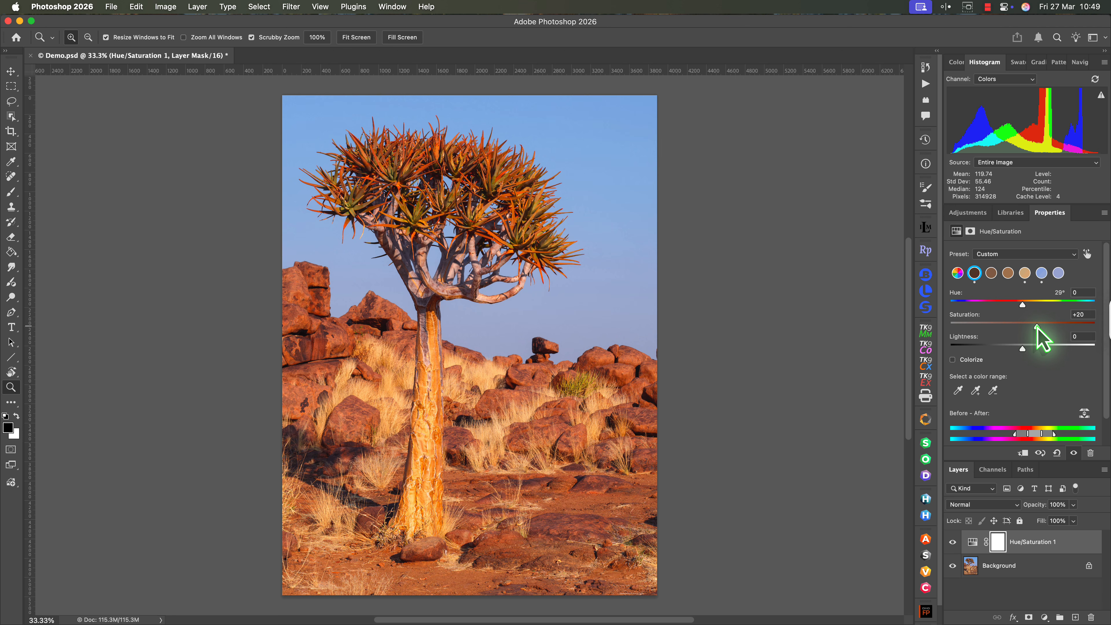
left_click(1025, 273)
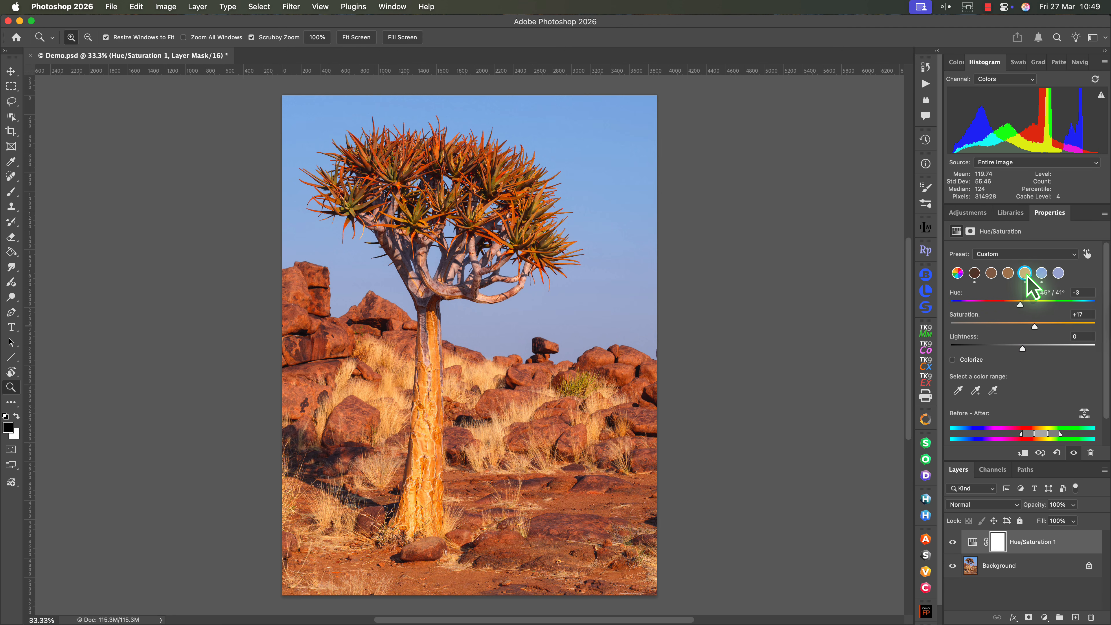
left_click(974, 273)
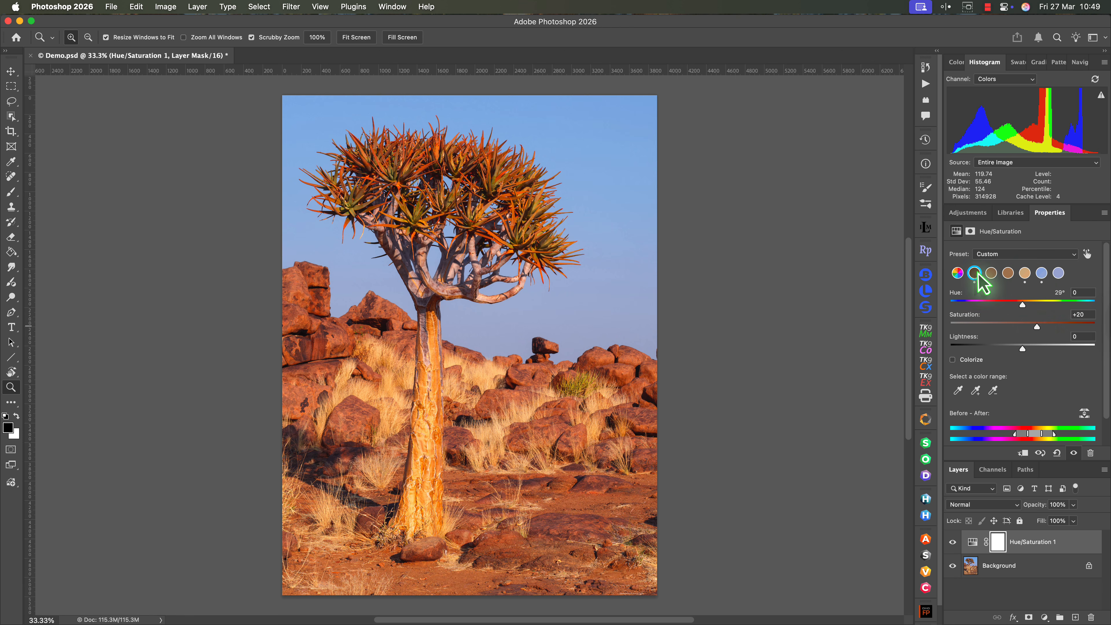
double_click(1037, 328)
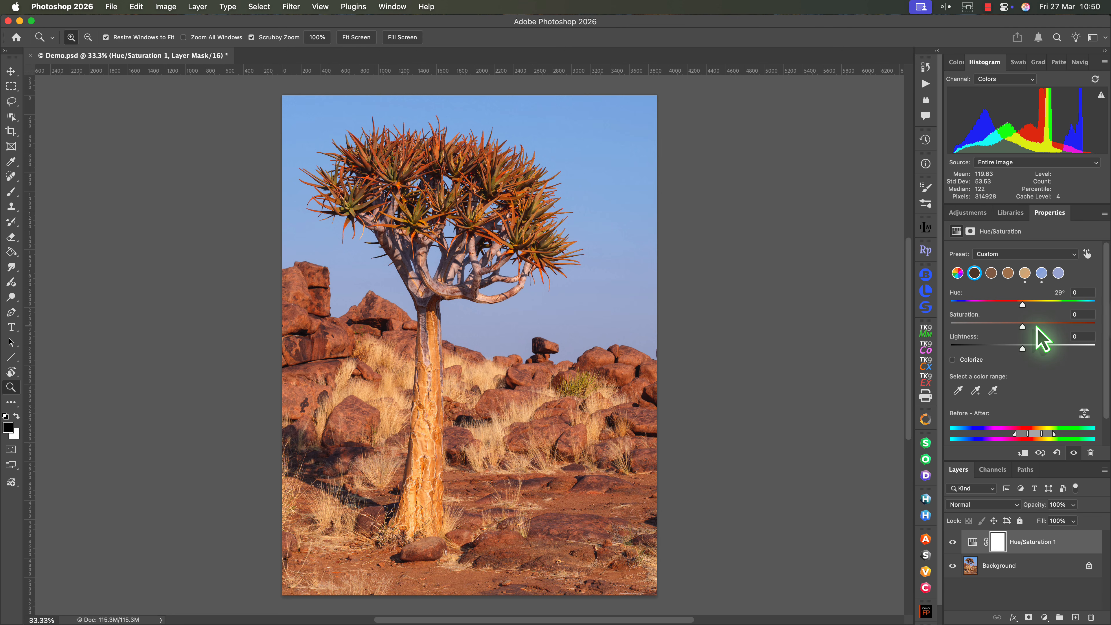
Set the tan colour's lightness to +20 and its saturation to +33.
left_click(1024, 273)
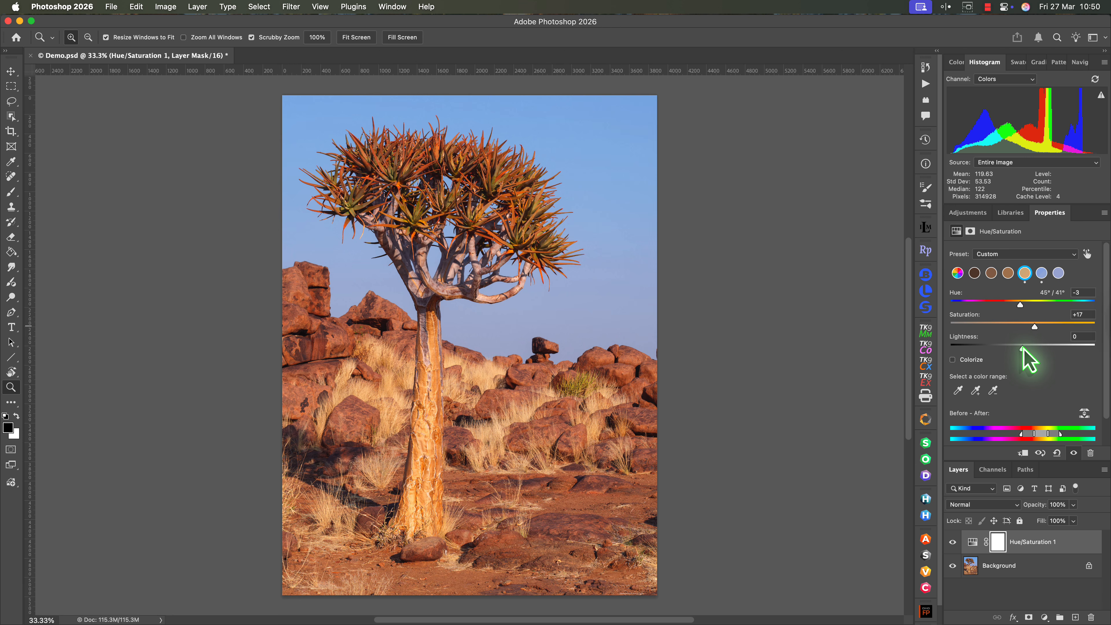
left_click_drag(1023, 347, 1041, 347)
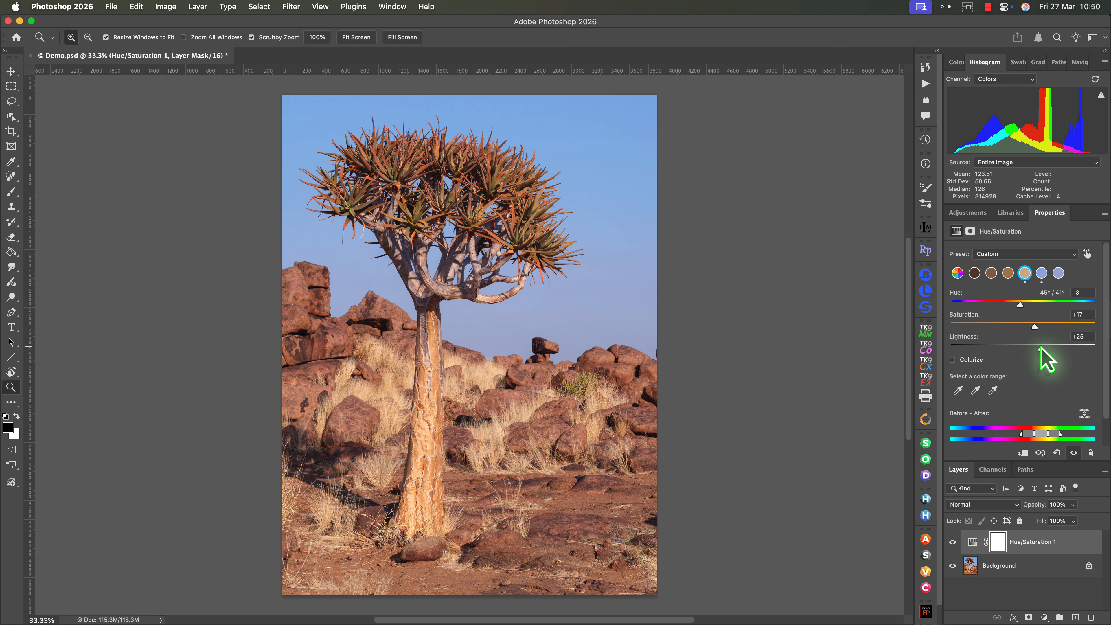
mouse_move(1035, 327)
left_mouse_down()
mouse_move(1052, 327)
mouse_move(1037, 348)
mouse_move(1047, 326)
left_mouse_up()
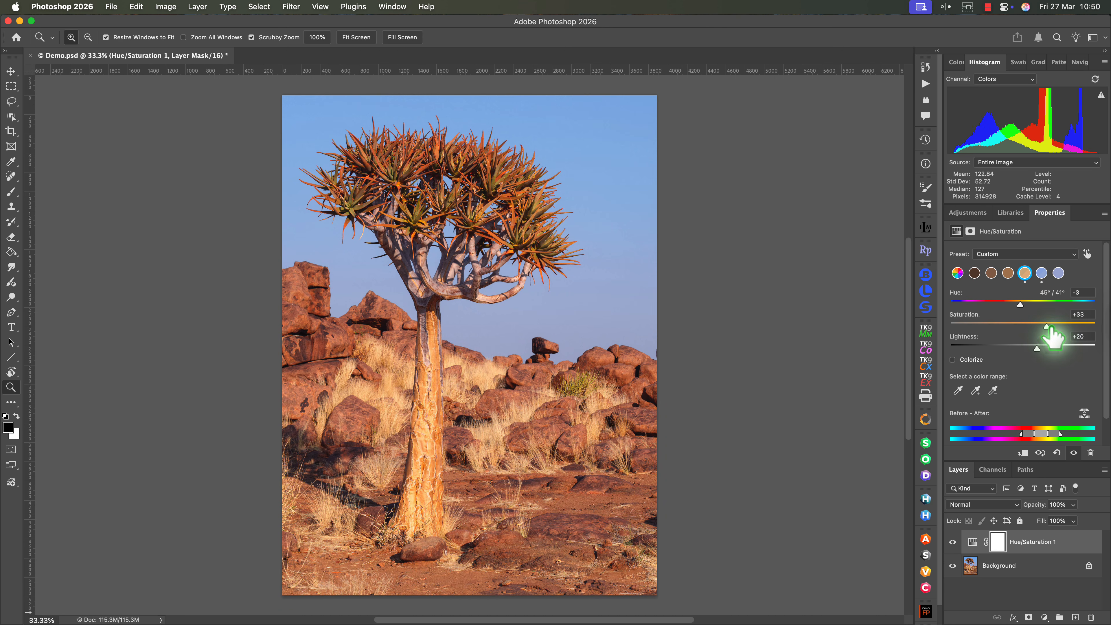
Compare the photo with and without the Hue/Saturation 1 layer.
left_click(953, 543)
left_click(952, 543)
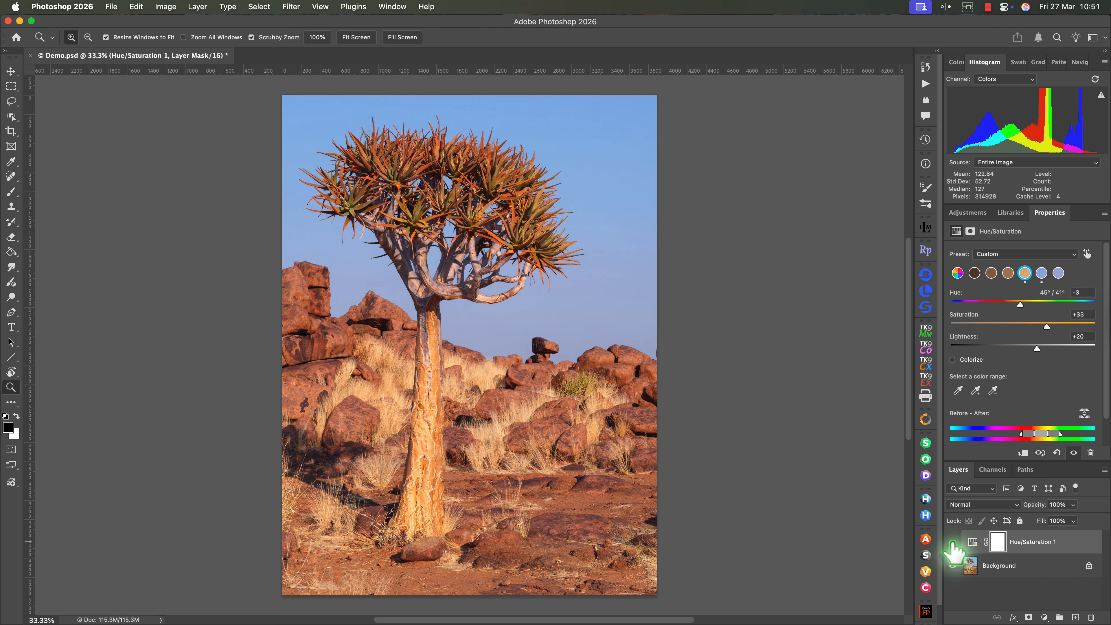